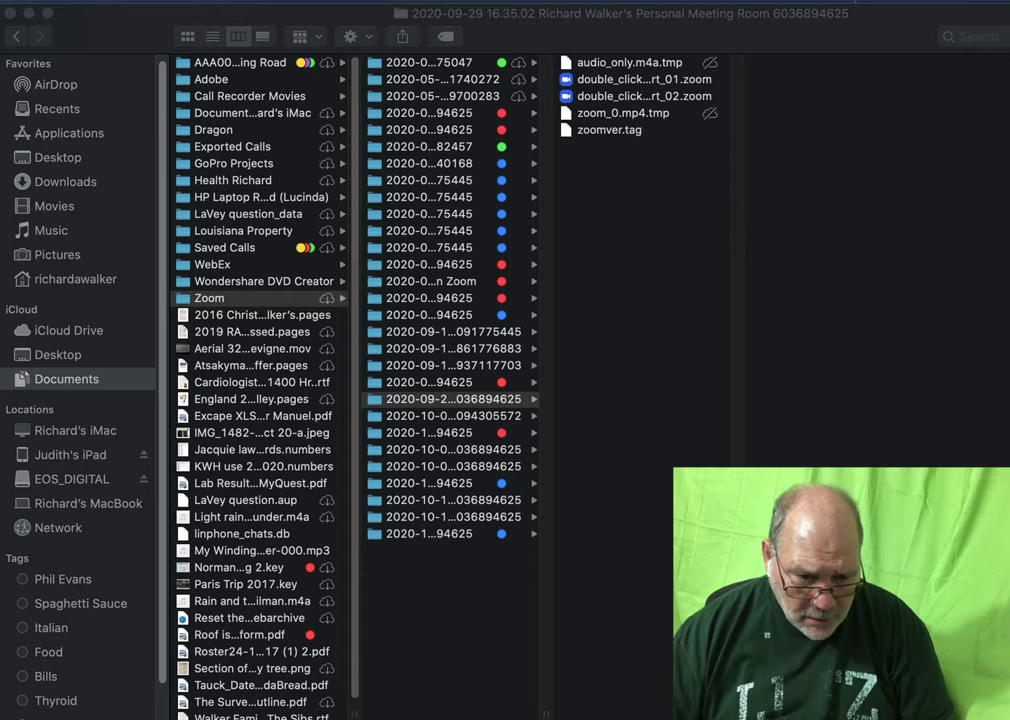
Start converting double_click_to_convert_01.zoom from the meeting folder.
{"action": "key", "text": "super+Tab"}
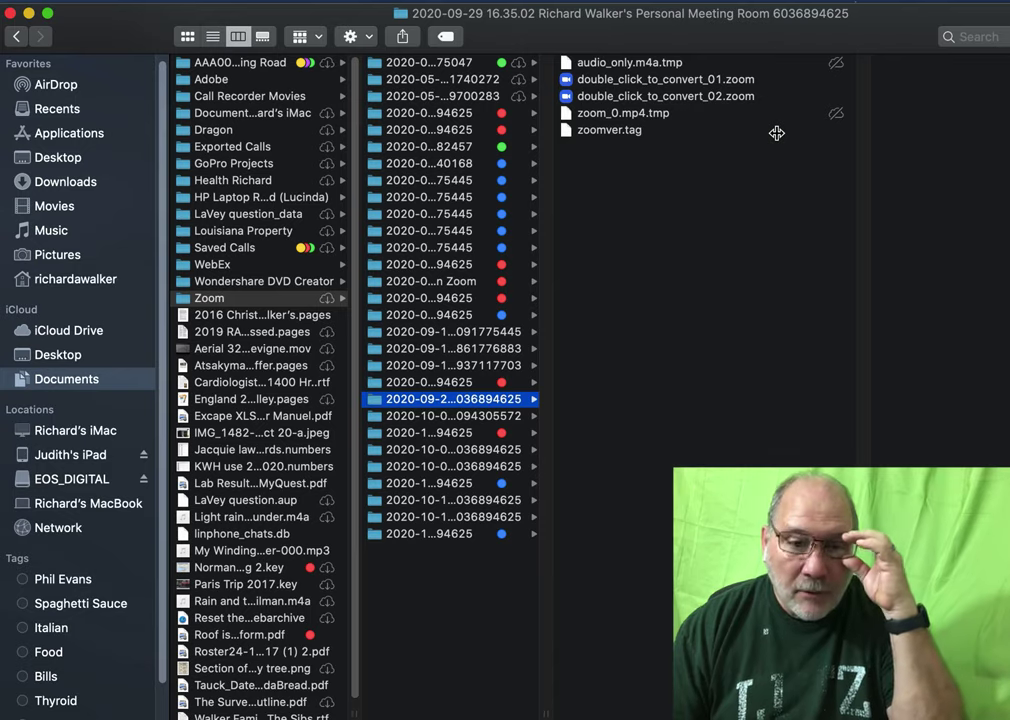
{"action": "scroll", "coordinate": [780, 140], "scroll_direction": "right", "scroll_amount": 1}
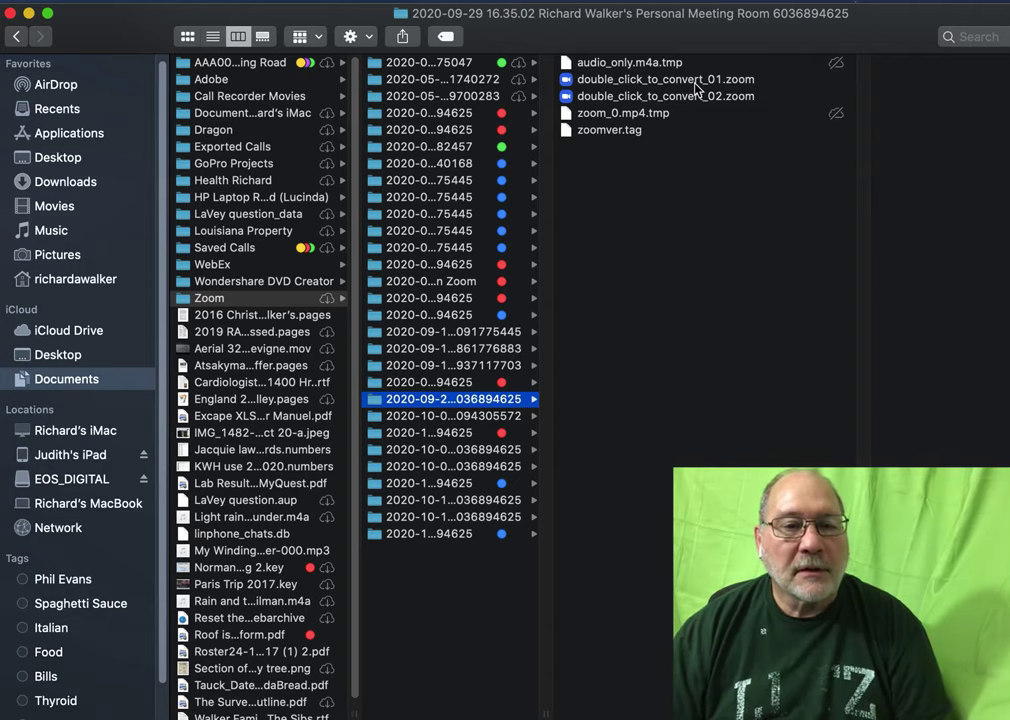
{"action": "double_click", "coordinate": [697, 88]}
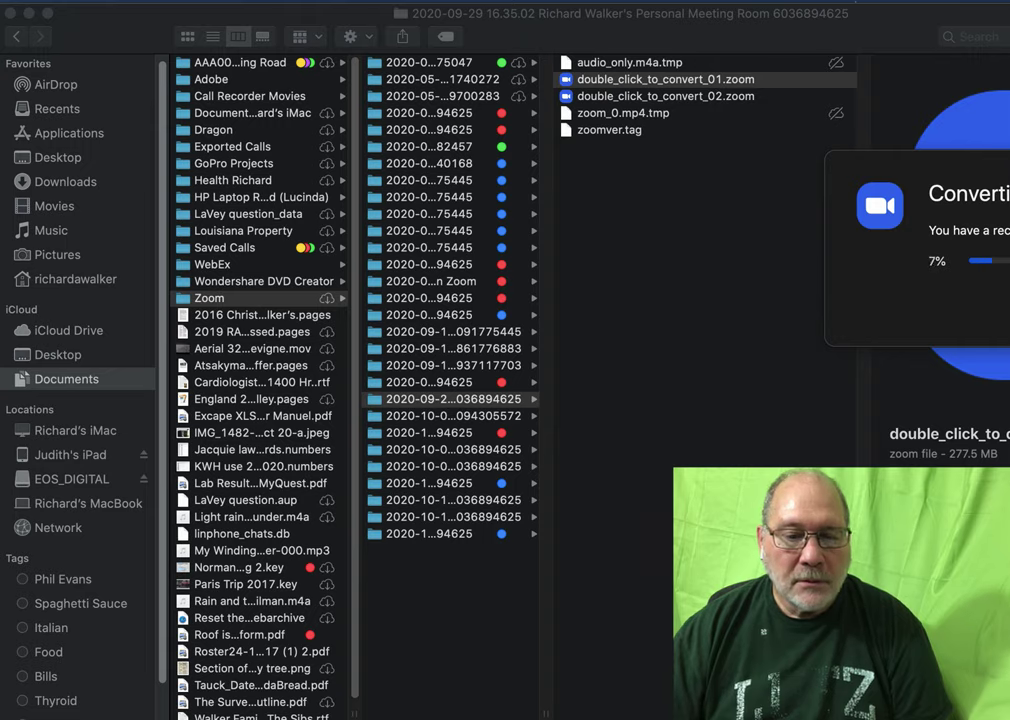
Bring the Converting window into view and widen the folder column until zoom_0.mp4 appears.
{"action": "key", "text": "super+Tab"}
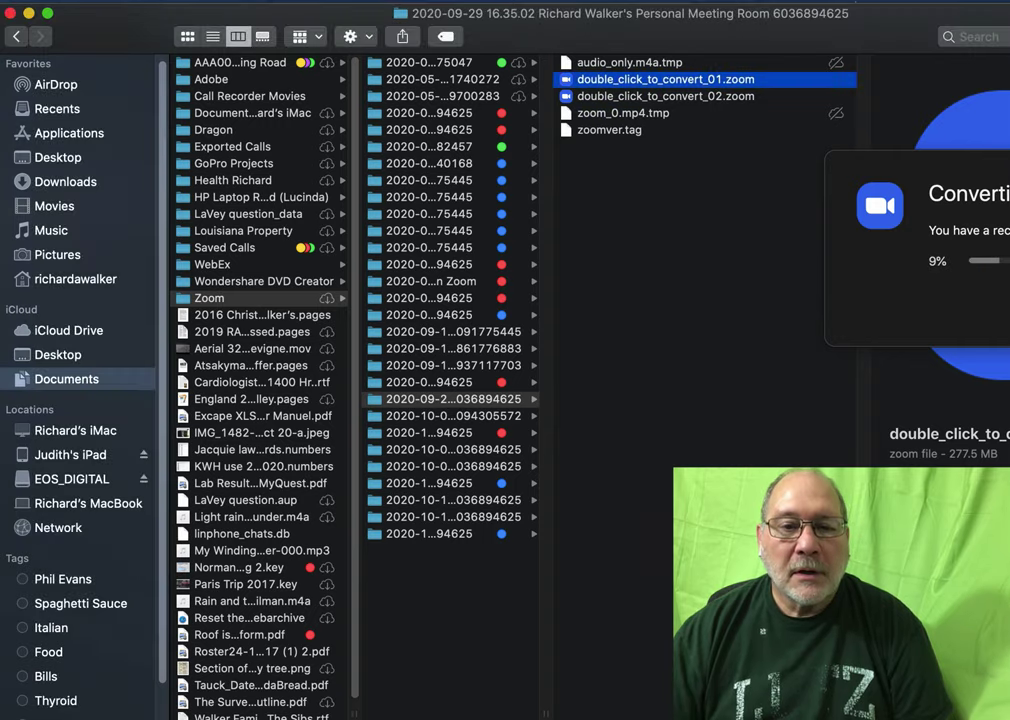
{"action": "left_click_drag", "start_coordinate": [1009, 173], "coordinate": [685, 173]}
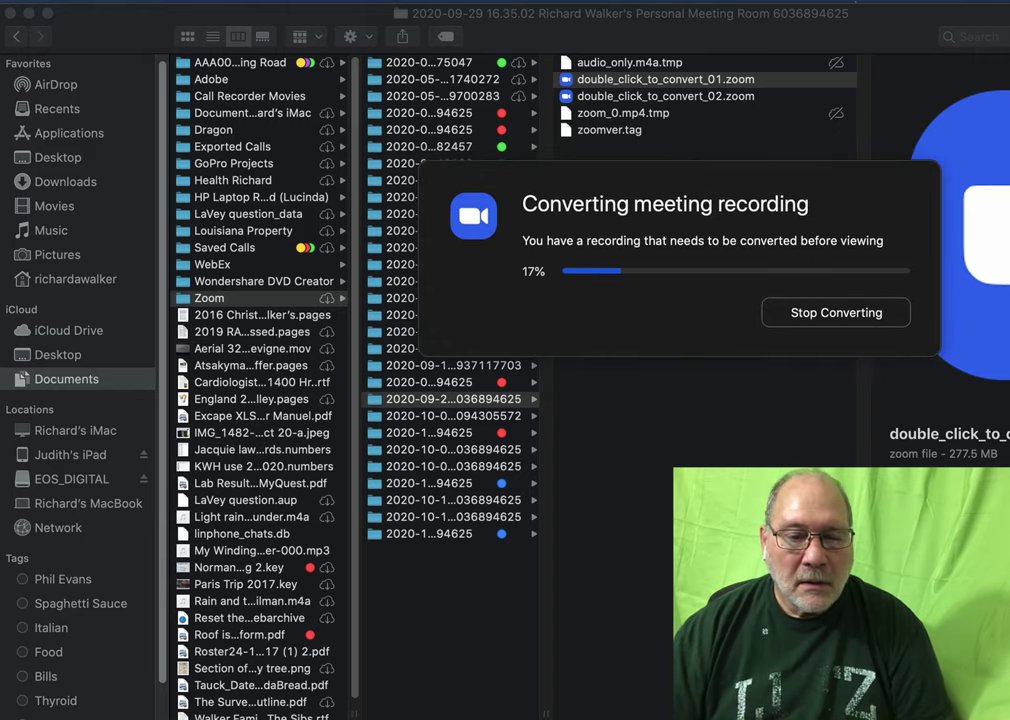
{"action": "key", "text": "super+Tab"}
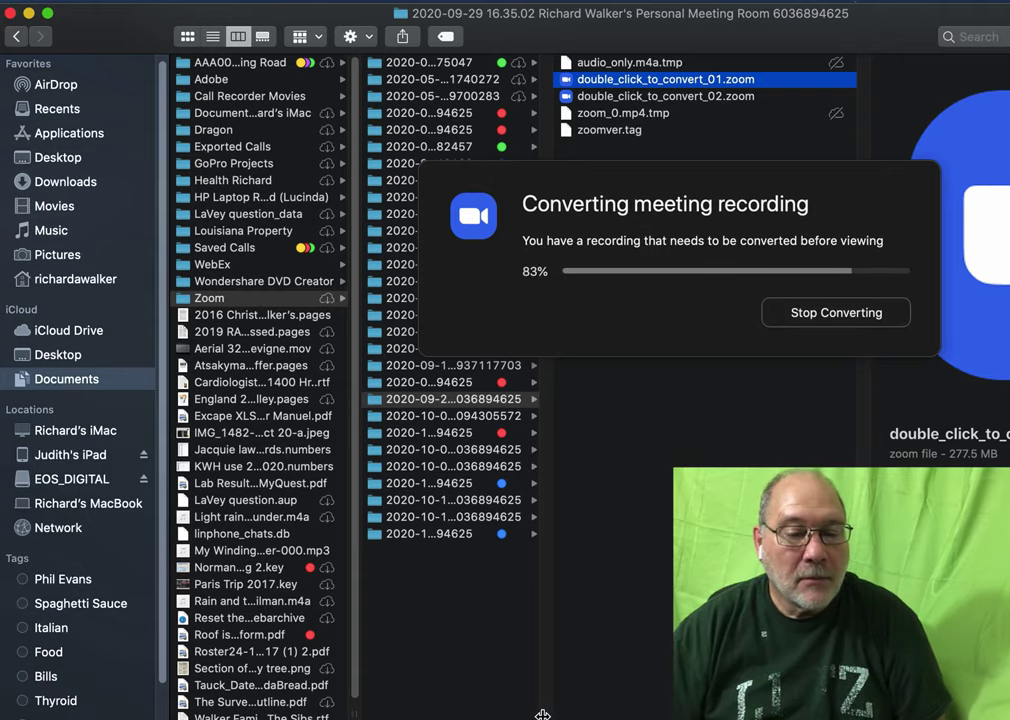
{"action": "left_click_drag", "start_coordinate": [541, 713], "coordinate": [613, 714]}
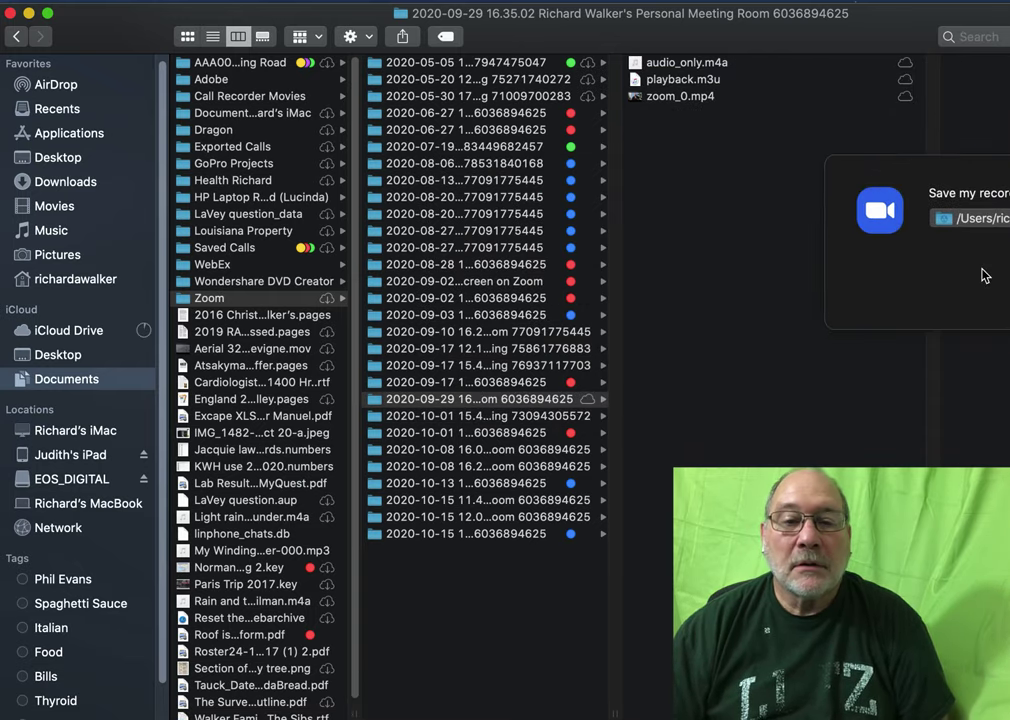
Confirm saving recordings in the 2020-09-29 meeting folder under Documents/Zoom.
{"action": "left_click_drag", "start_coordinate": [1005, 185], "coordinate": [755, 215]}
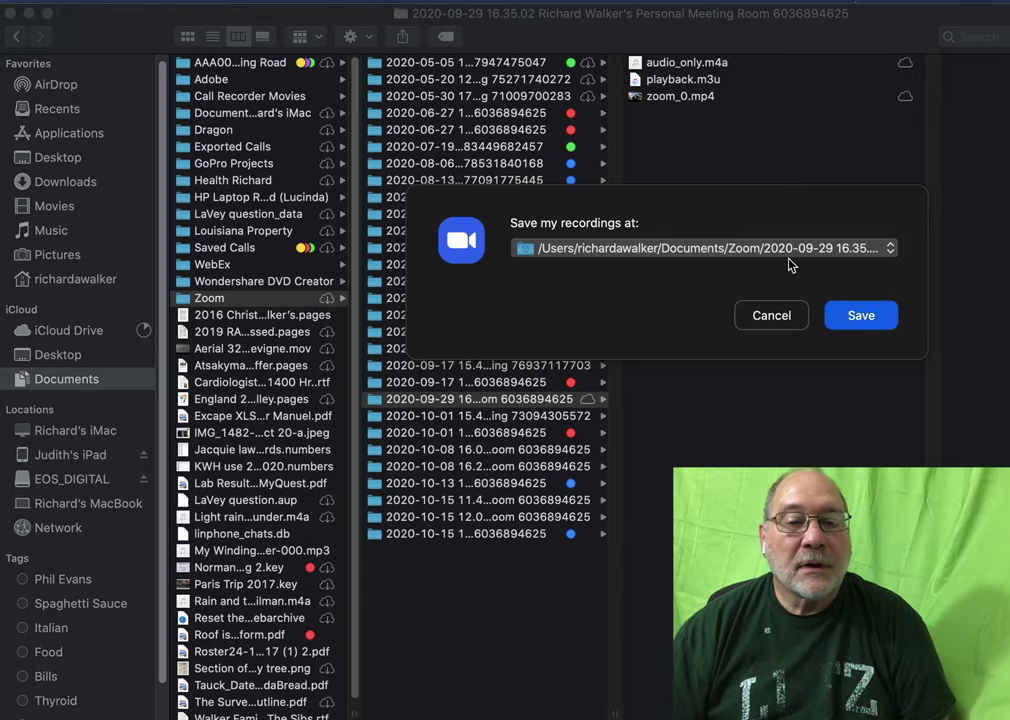
{"action": "left_click", "coordinate": [863, 318]}
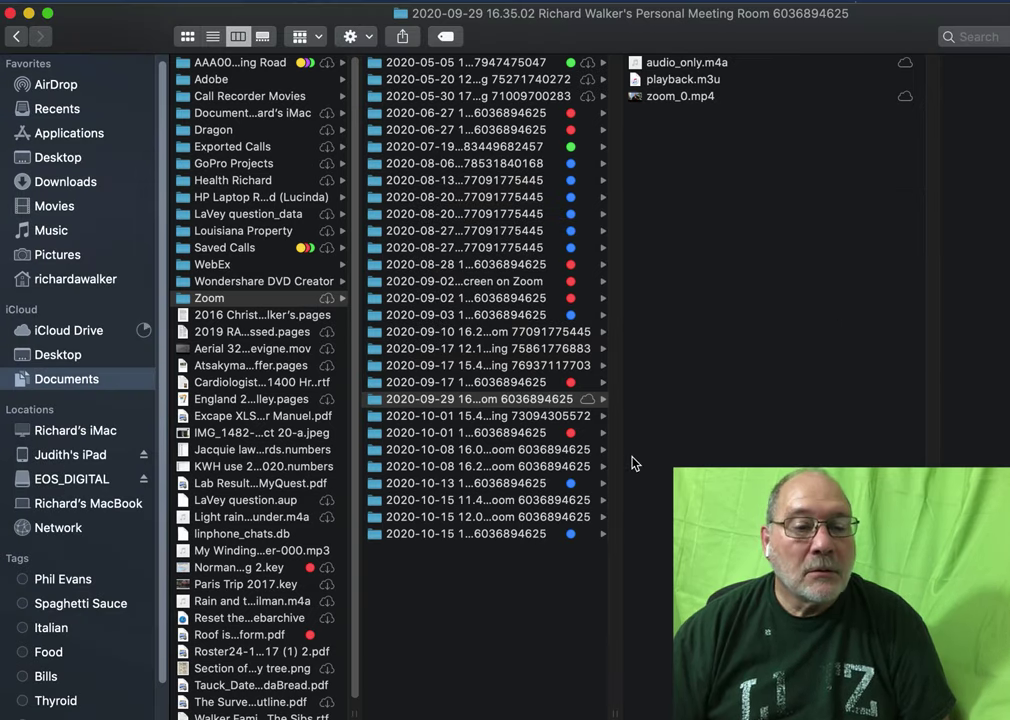
Play zoom_0.mp4 from the 2020-09-29 folder in QuickTime Player from 00:00.
{"action": "left_click", "coordinate": [533, 402]}
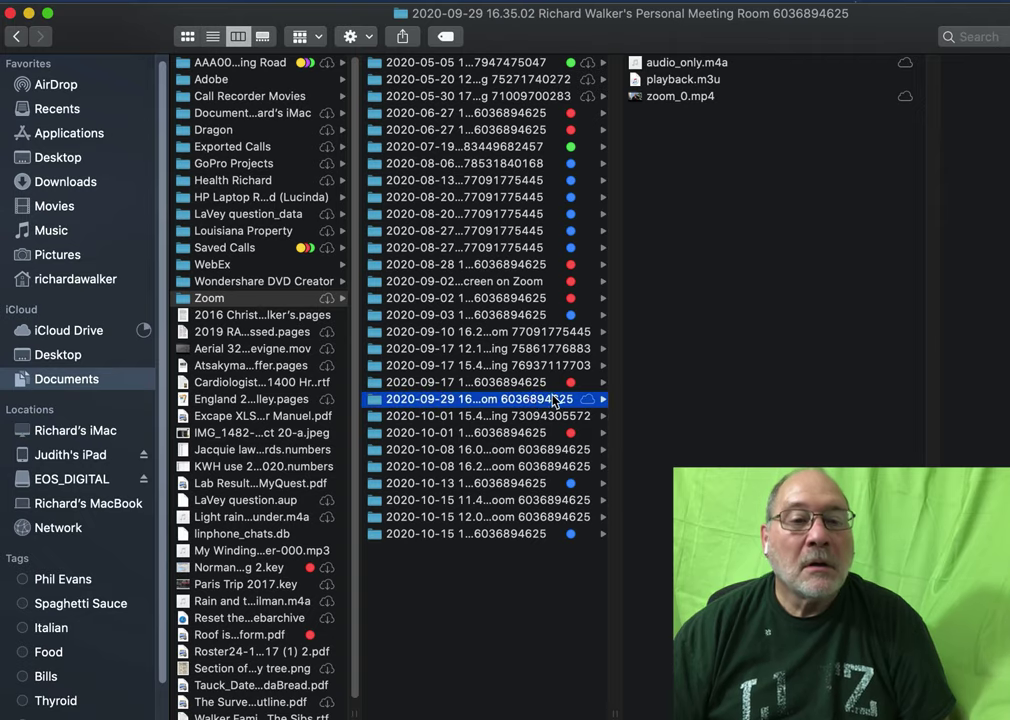
{"action": "double_click", "coordinate": [671, 100]}
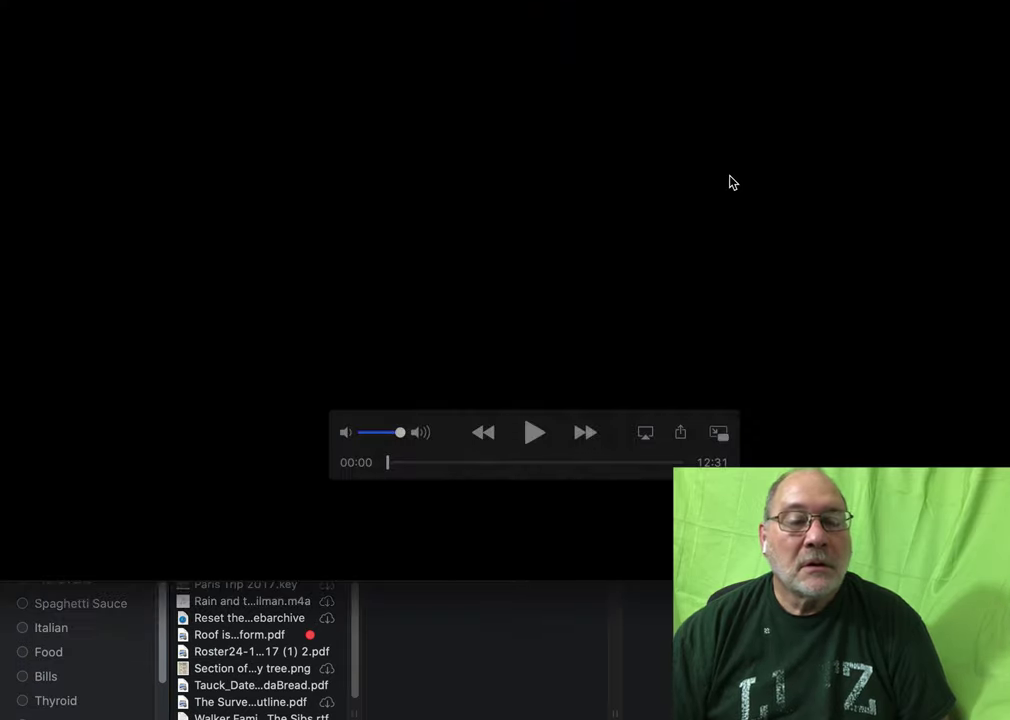
{"action": "left_click_drag", "start_coordinate": [708, 0], "coordinate": [821, 41]}
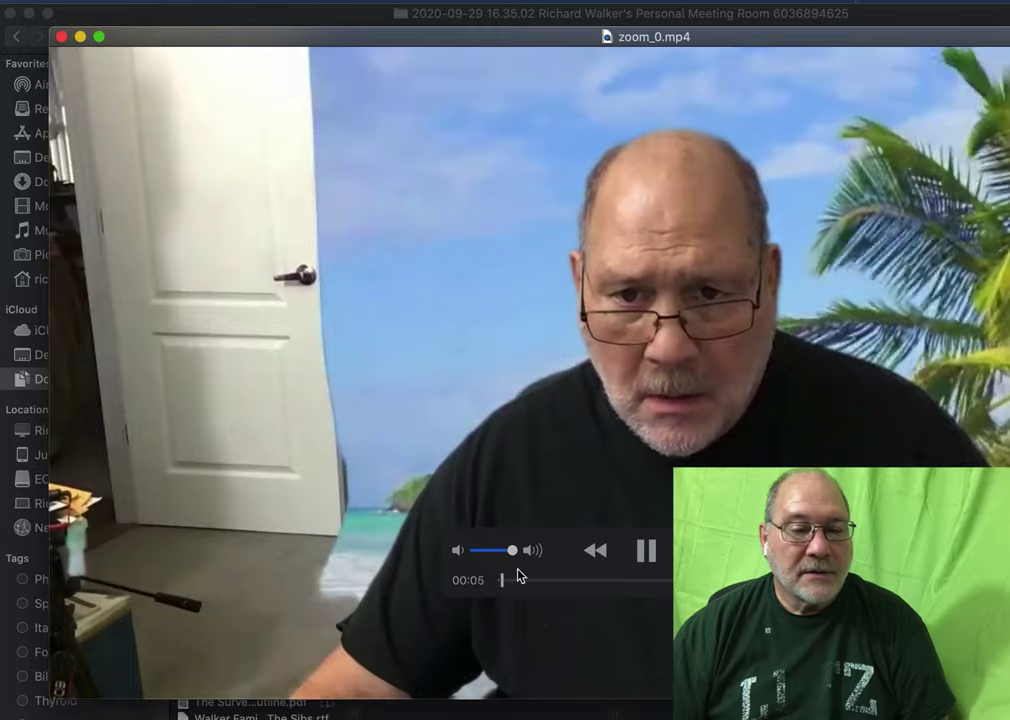
{"action": "mouse_move", "coordinate": [502, 581]}
{"action": "left_mouse_down"}
{"action": "mouse_move", "coordinate": [740, 588]}
{"action": "mouse_move", "coordinate": [593, 594]}
{"action": "mouse_move", "coordinate": [480, 580]}
{"action": "left_mouse_up"}
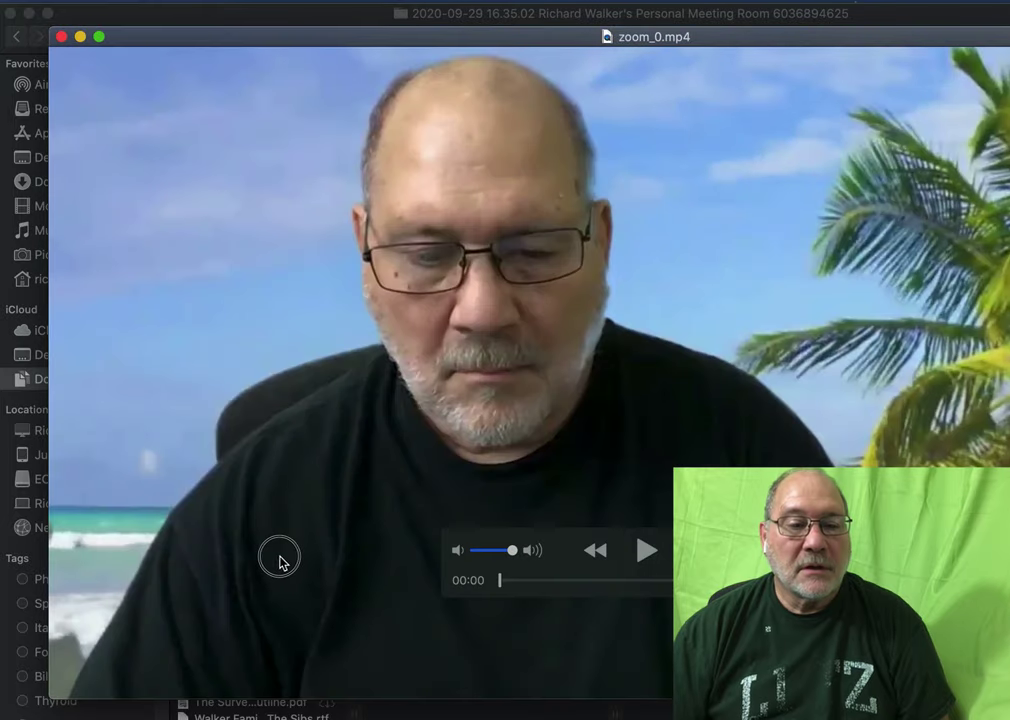
{"action": "key", "text": "space"}
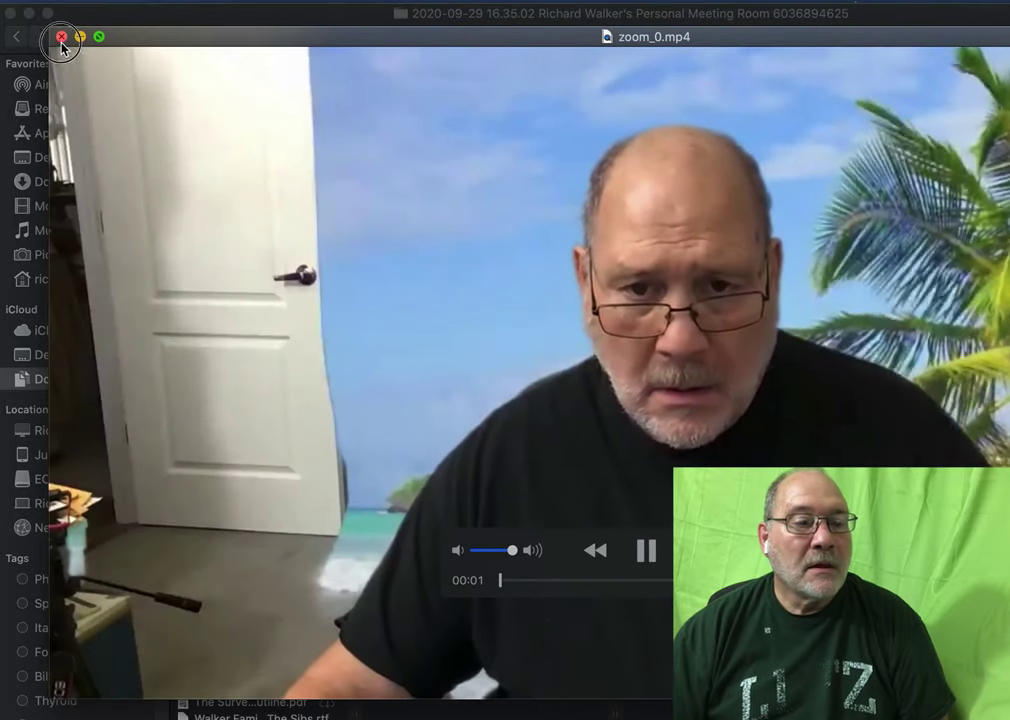
Close the video and select a converted mp4 in the 2020-10-15 16.51.59 meeting folder.
{"action": "left_click", "coordinate": [61, 37]}
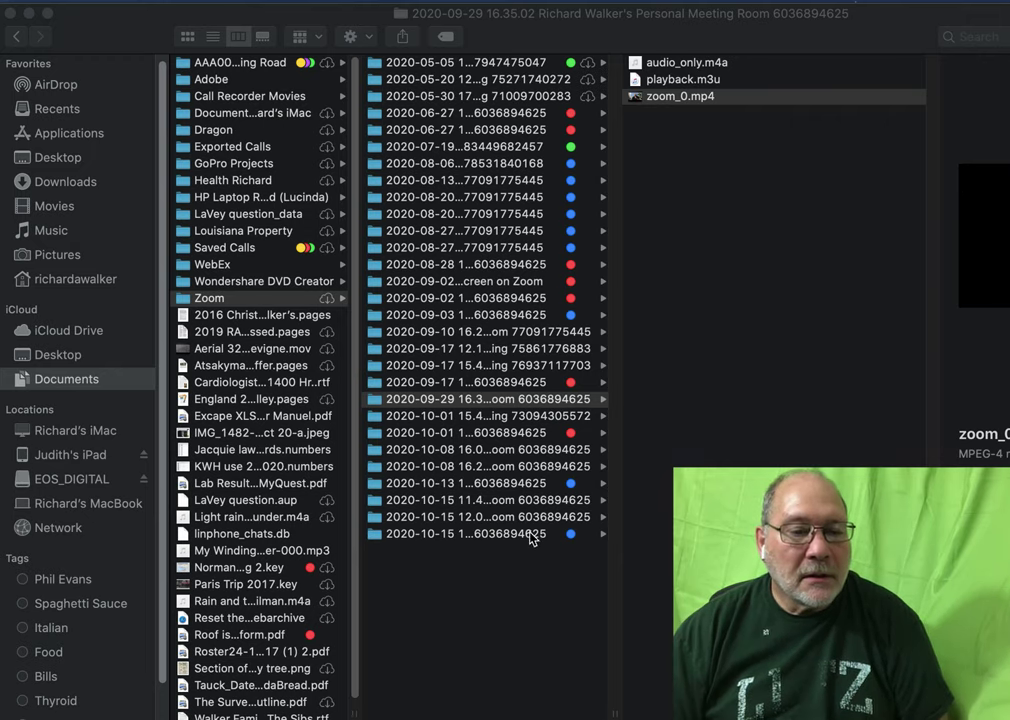
{"action": "left_click", "coordinate": [518, 534]}
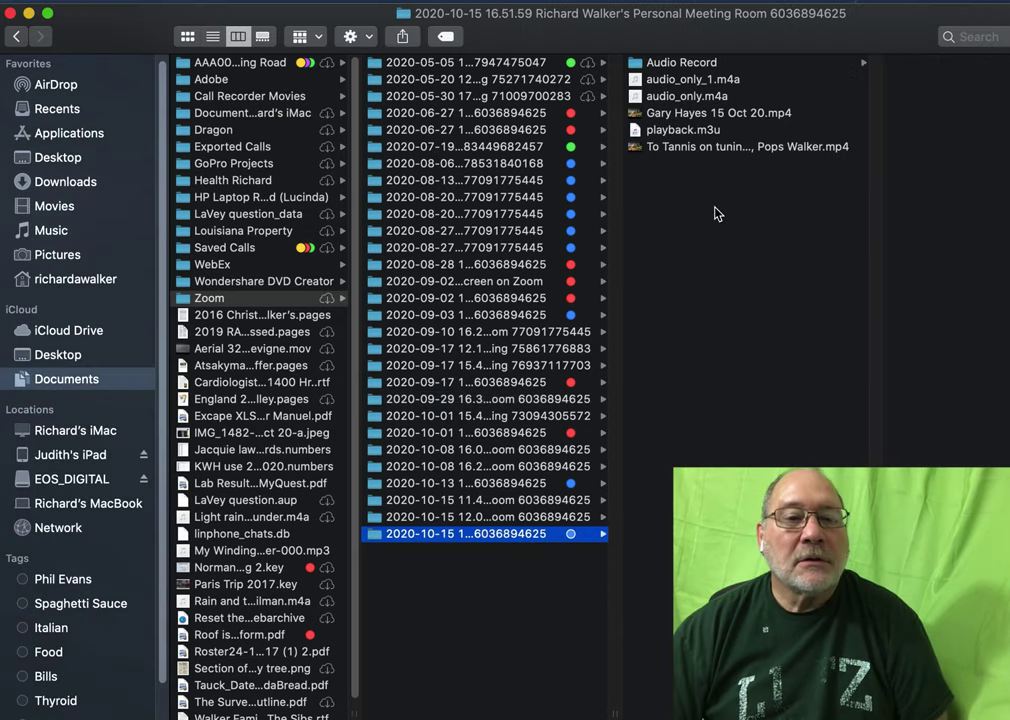
{"action": "left_click", "coordinate": [690, 117]}
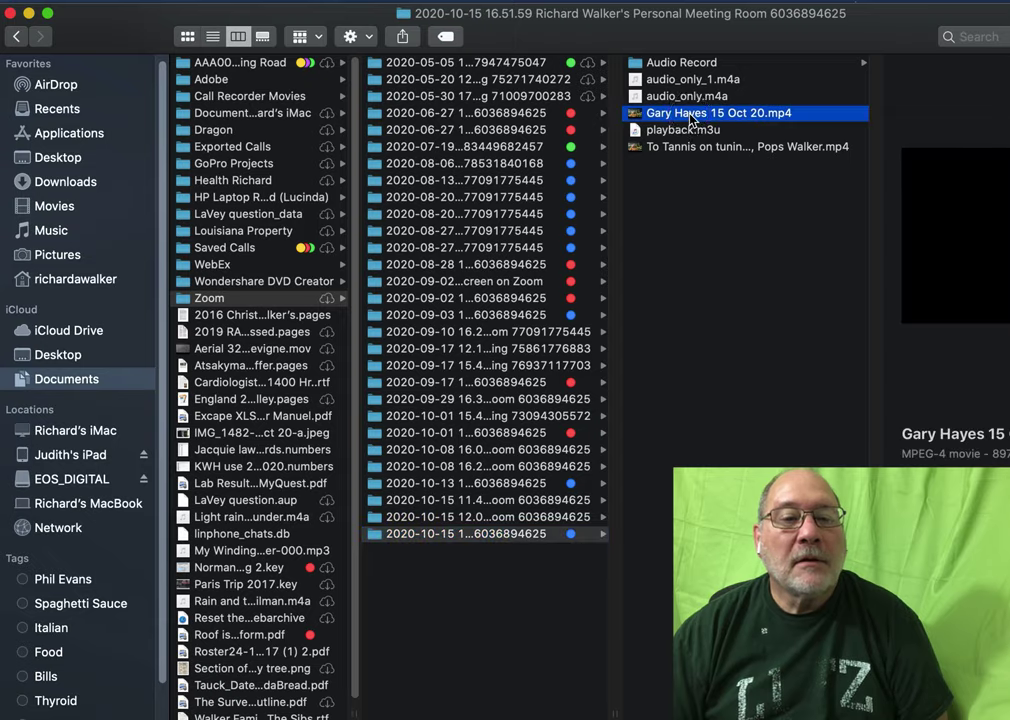
{"action": "double_click", "coordinate": [690, 117]}
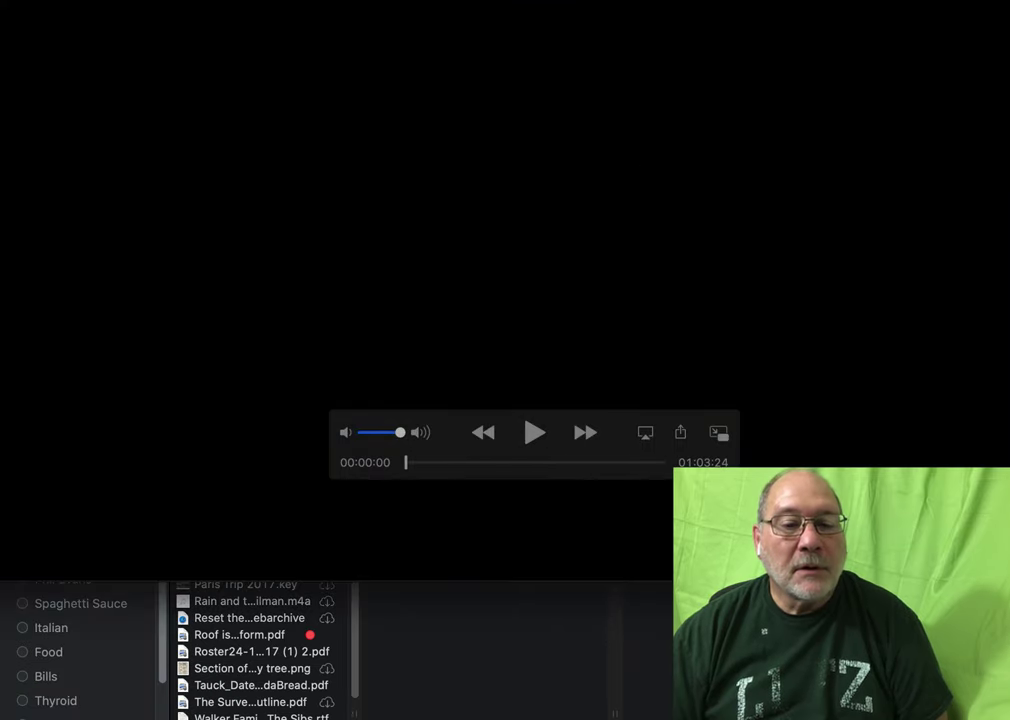